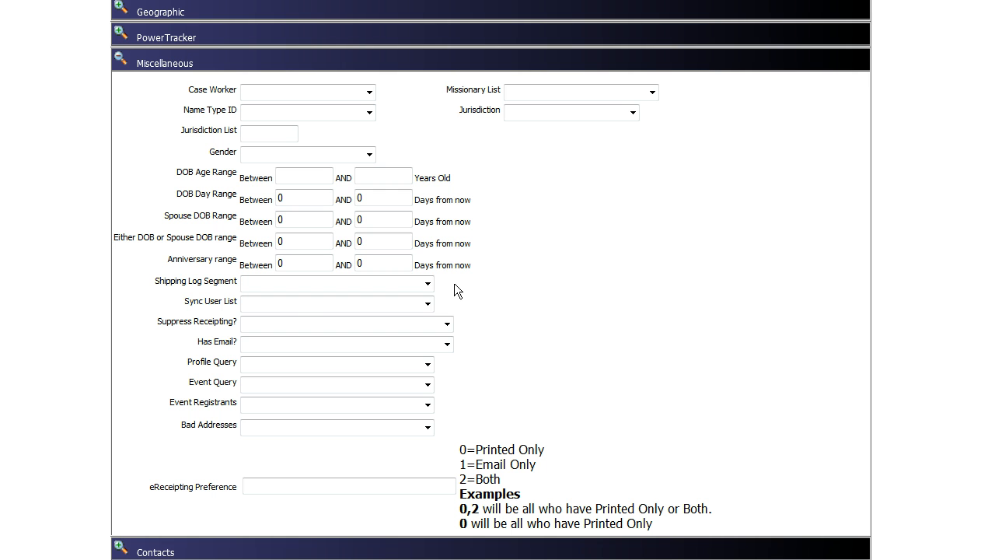
Step: Review the available Shipping Log Segment choices in the Miscellaneous section, leaving the filter blank
{"action": "left_click", "coordinate": [428, 284]}
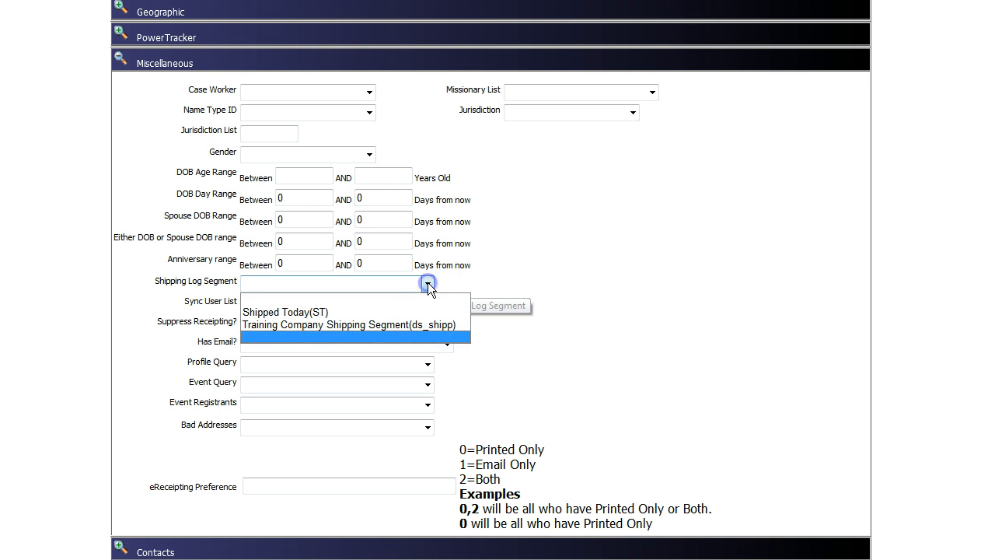
{"action": "left_click", "coordinate": [428, 282]}
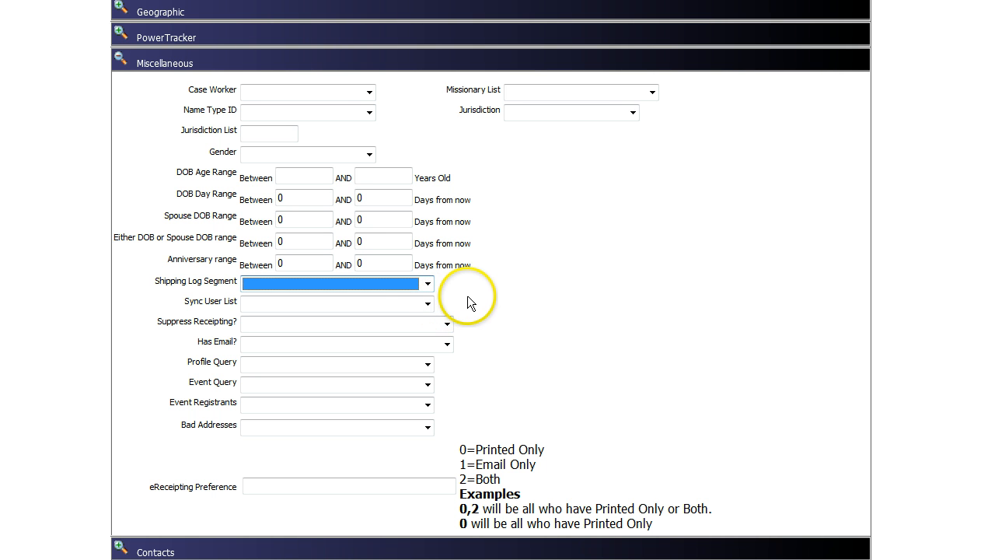
Step: Try the Suppress Receipting filter with the ON option and the OFF option, and reset it to blank
{"action": "left_click", "coordinate": [447, 323]}
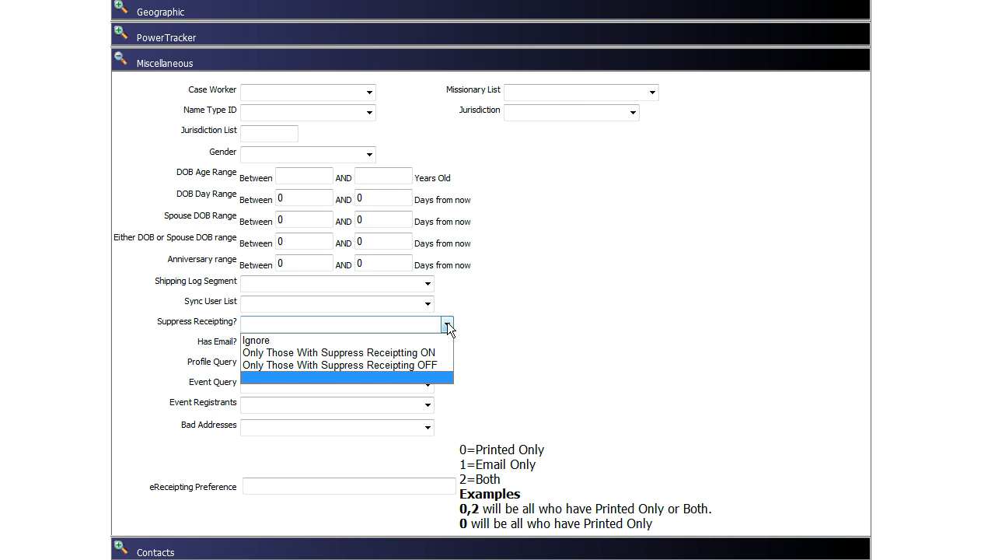
{"action": "left_click", "coordinate": [447, 322]}
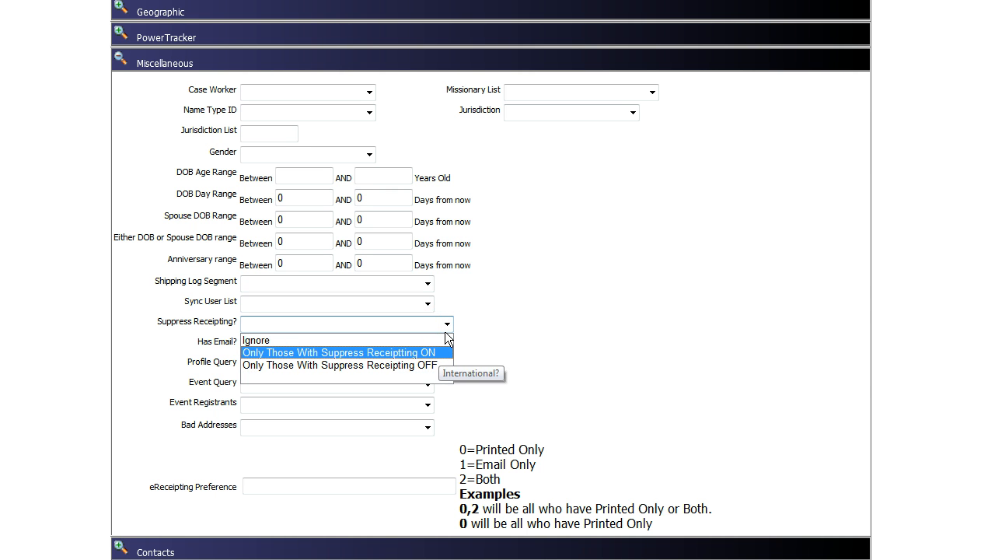
{"action": "left_click", "coordinate": [445, 334]}
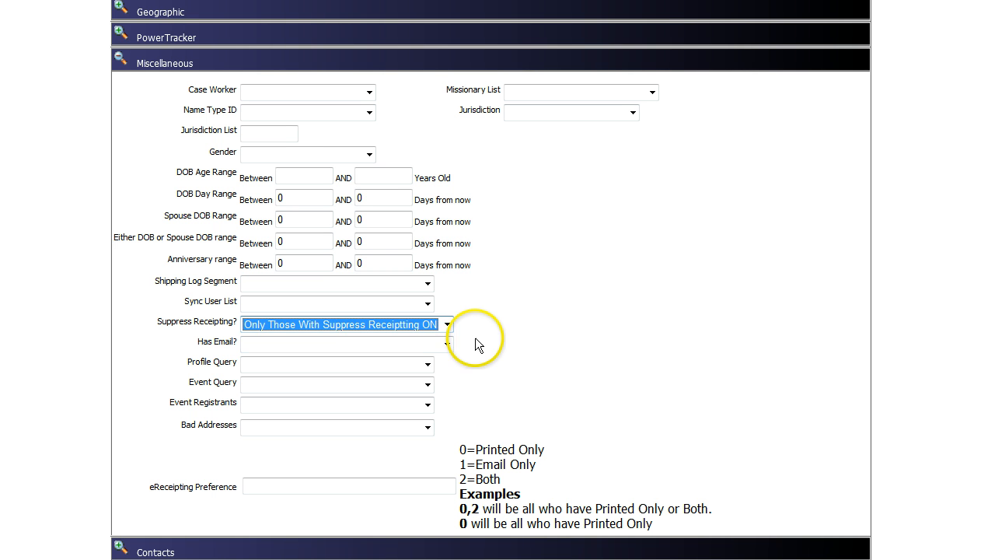
{"action": "left_click", "coordinate": [448, 325]}
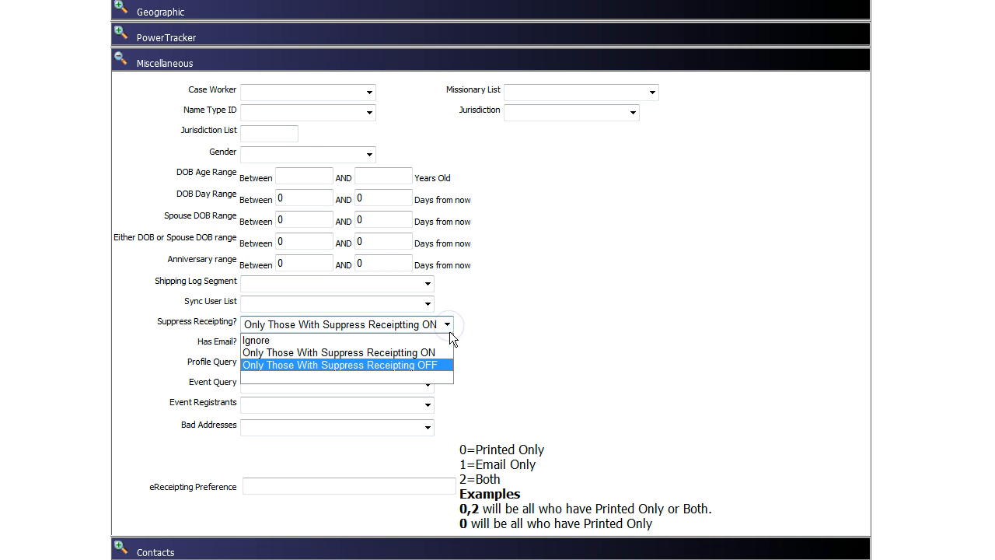
{"action": "left_click", "coordinate": [440, 362]}
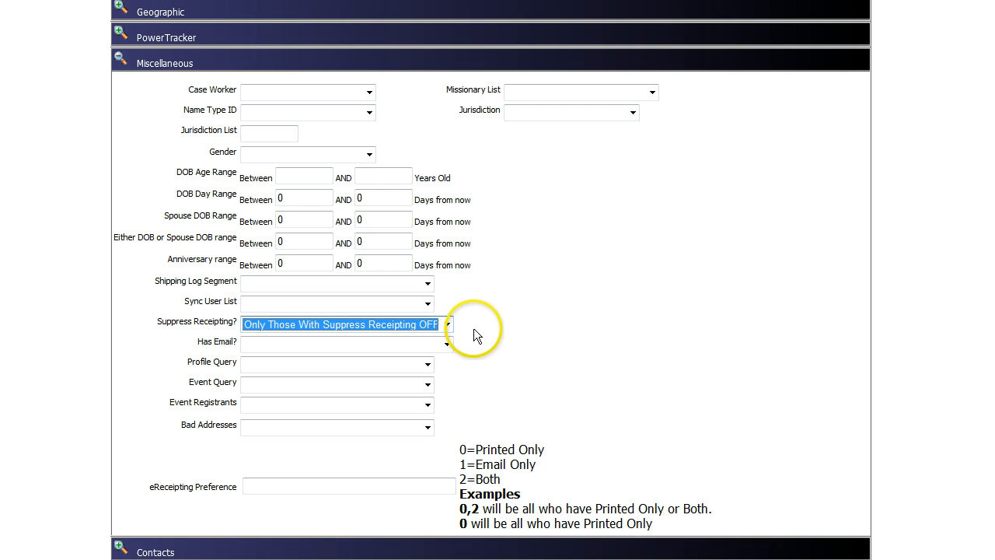
{"action": "left_click", "coordinate": [447, 326]}
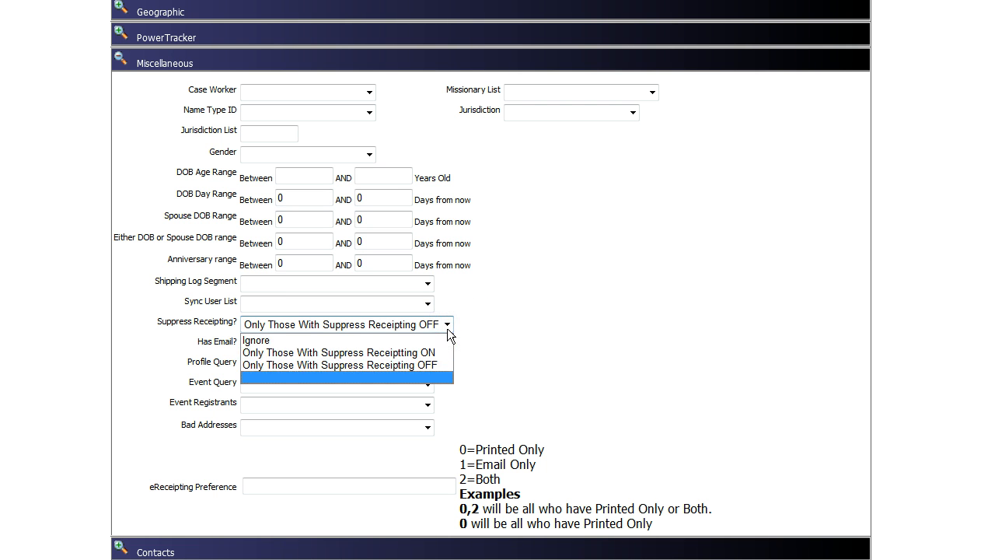
{"action": "left_click", "coordinate": [430, 377]}
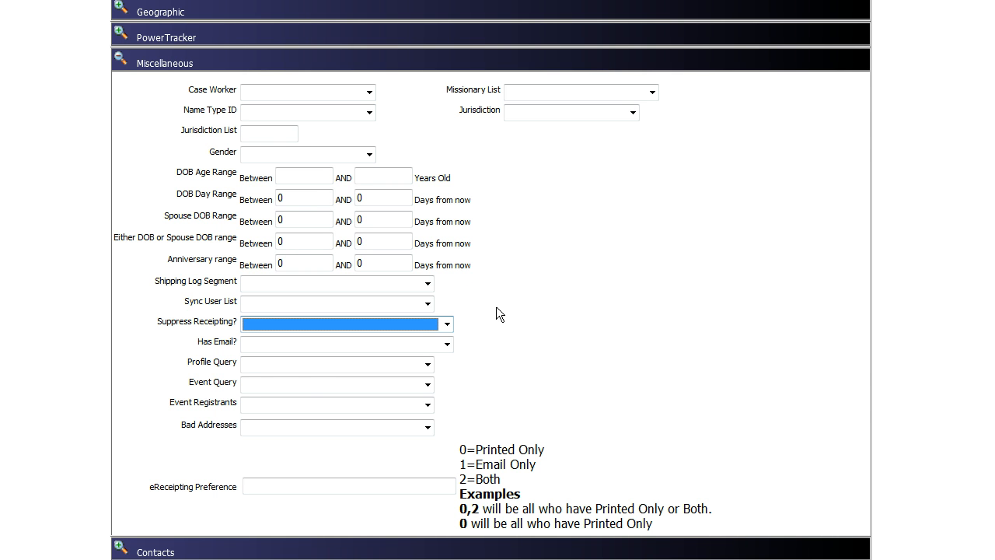
Step: Review the Has Email filter's options and leave the filter blank
{"action": "left_click", "coordinate": [448, 344]}
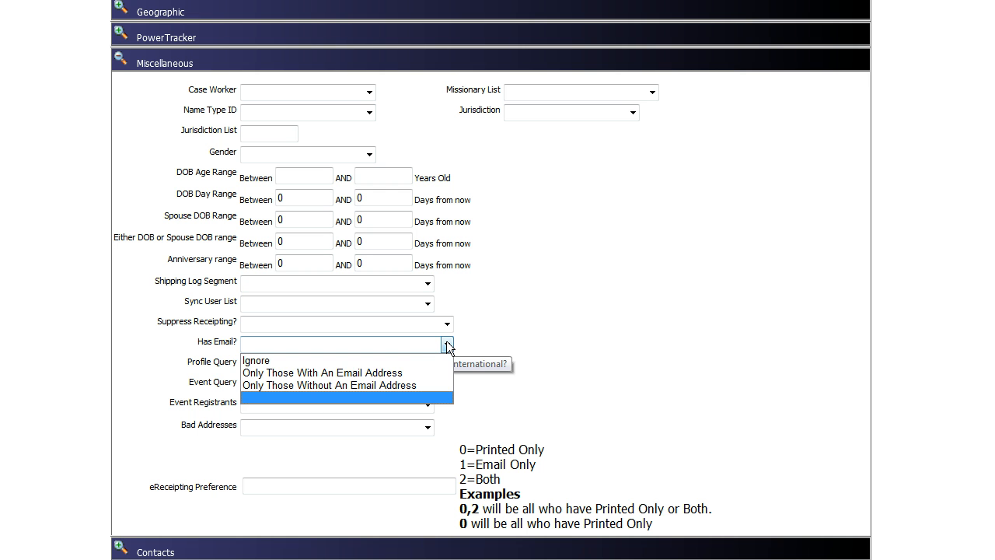
{"action": "left_click", "coordinate": [448, 346]}
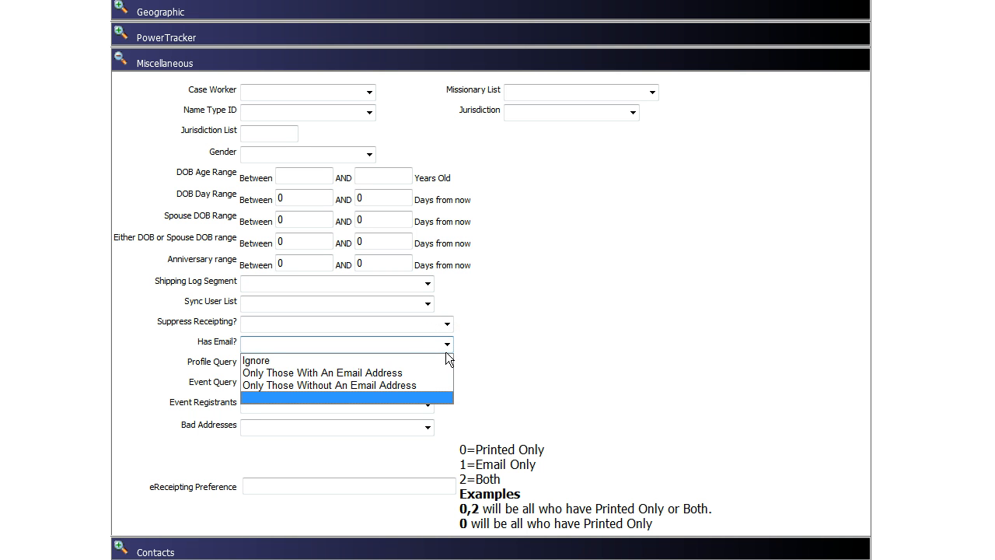
{"action": "left_click", "coordinate": [432, 395]}
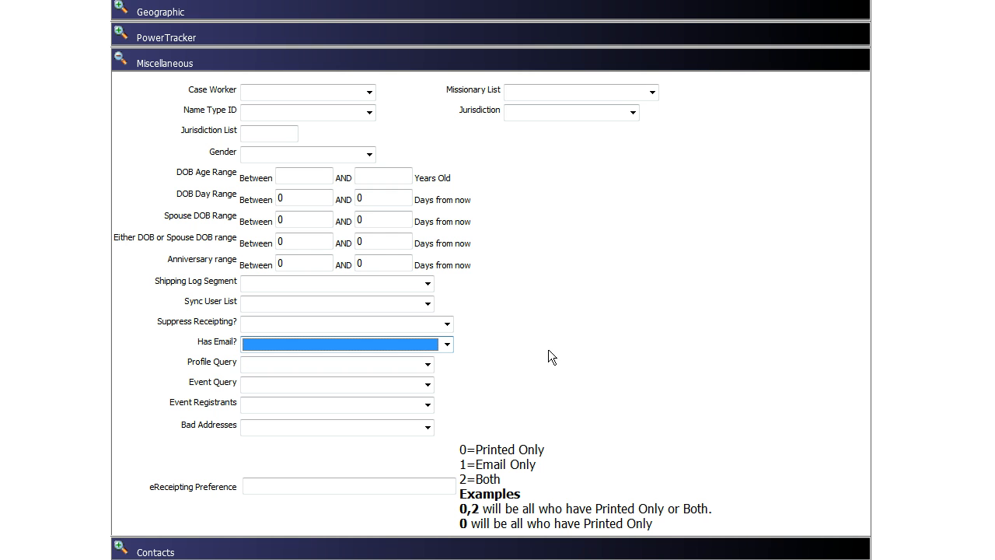
{"action": "left_click", "coordinate": [514, 375]}
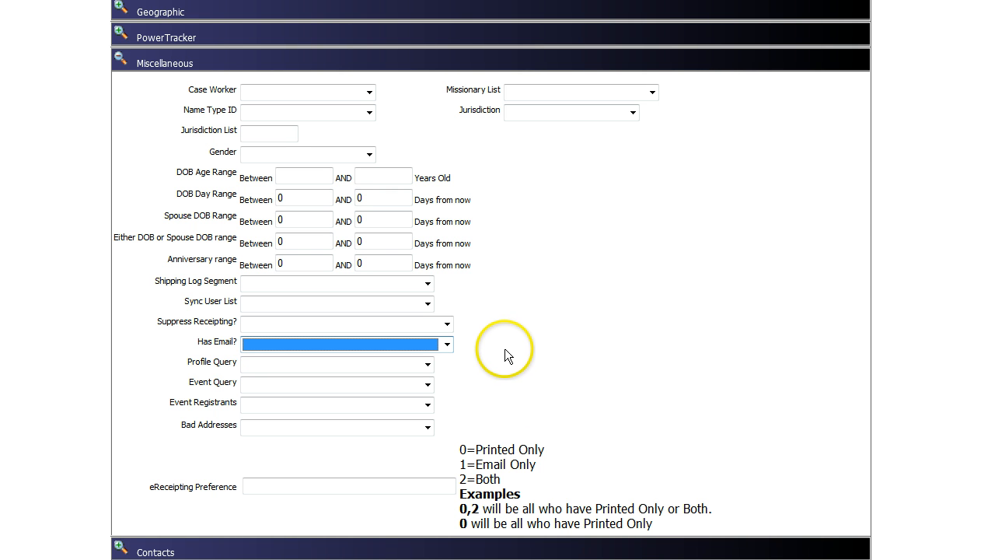
Step: Try the Bad Addresses filter with Remove Bad Addresses, and reset it to blank
{"action": "left_click", "coordinate": [427, 429]}
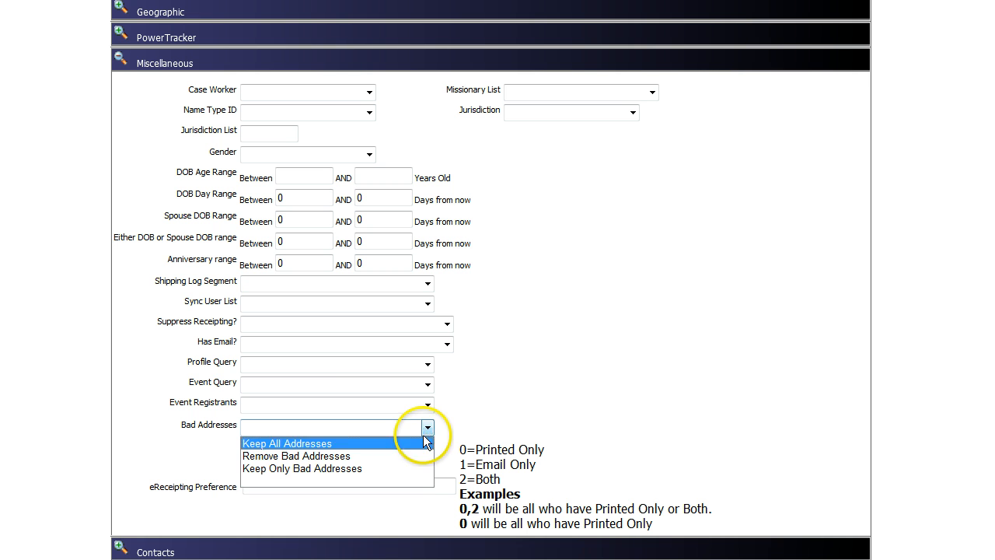
{"action": "left_click", "coordinate": [412, 456]}
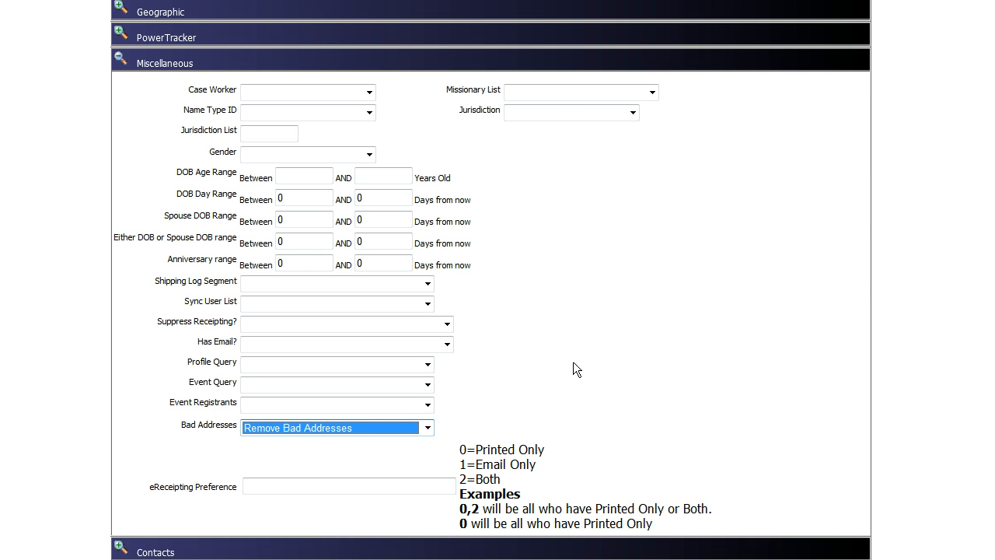
{"action": "left_click", "coordinate": [428, 429]}
{"action": "key", "text": "Down"}
{"action": "key", "text": "Down"}
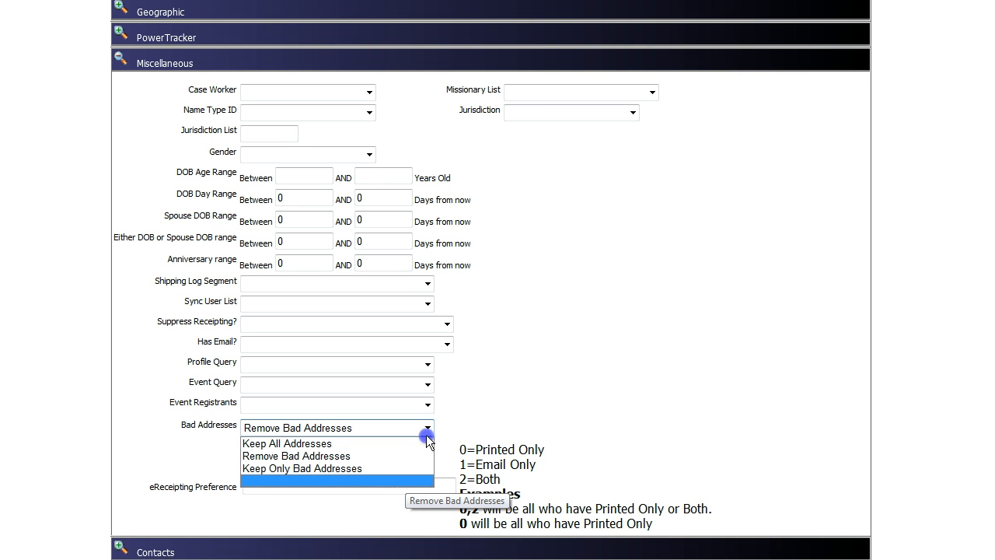
{"action": "left_click", "coordinate": [427, 434]}
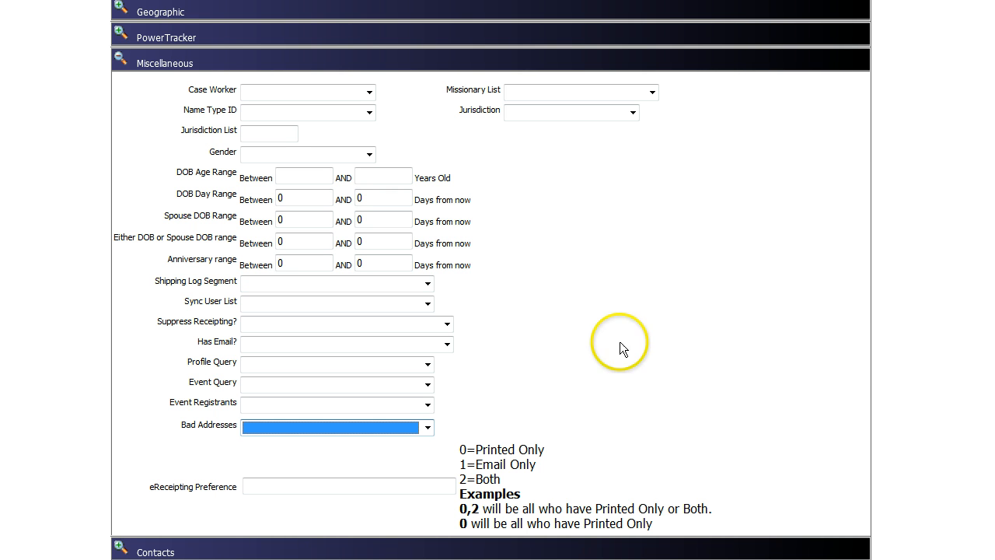
Step: Examine the eReceipting Preference field and its code examples, and collapse the Miscellaneous section
{"action": "left_click", "coordinate": [377, 487]}
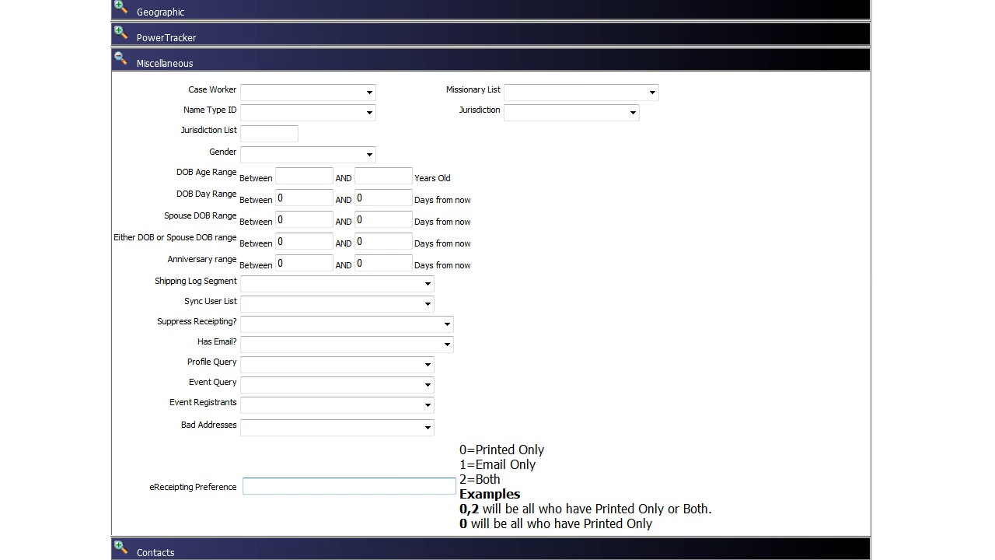
{"action": "scroll", "coordinate": [490, 280], "scroll_direction": "down", "scroll_amount": 1}
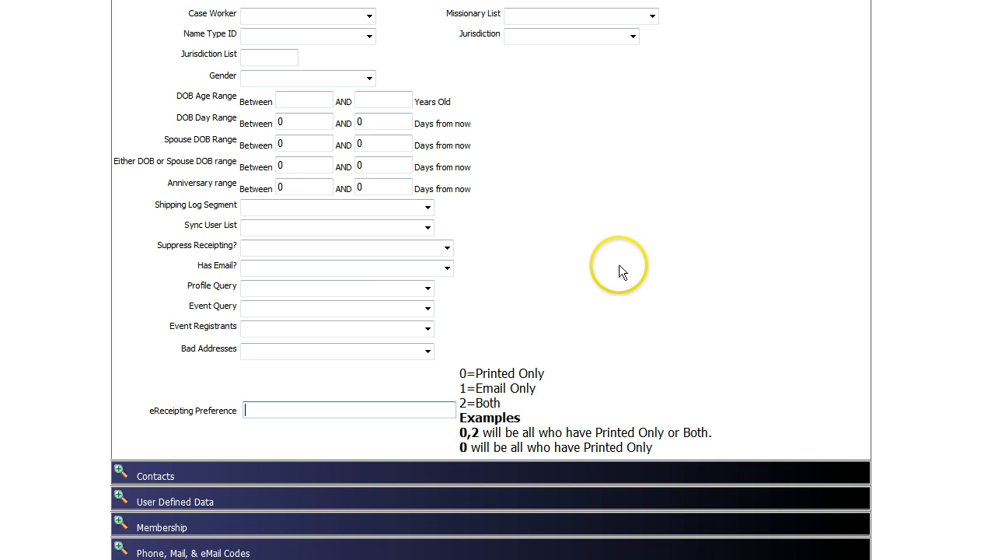
{"action": "scroll", "coordinate": [658, 252], "scroll_direction": "up", "scroll_amount": 4}
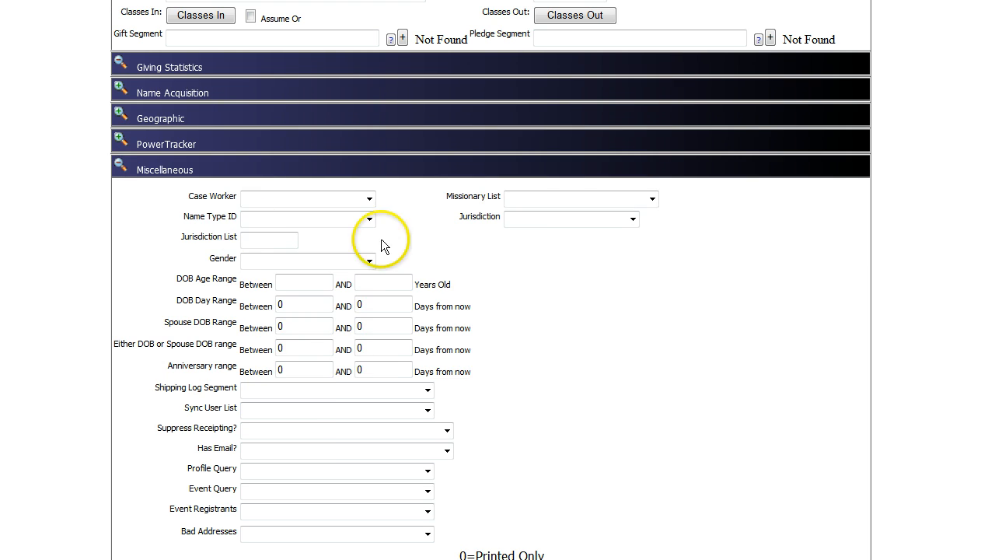
{"action": "left_click", "coordinate": [119, 168]}
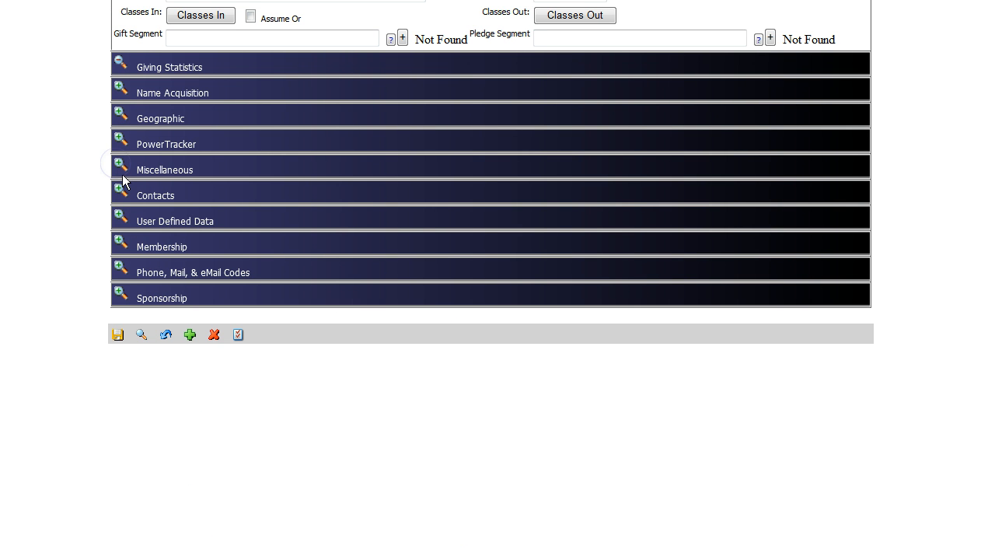
Step: Expand Contacts, turn on Use Scheduled Items to view its filters, turn it off again and collapse the section
{"action": "left_click", "coordinate": [121, 190]}
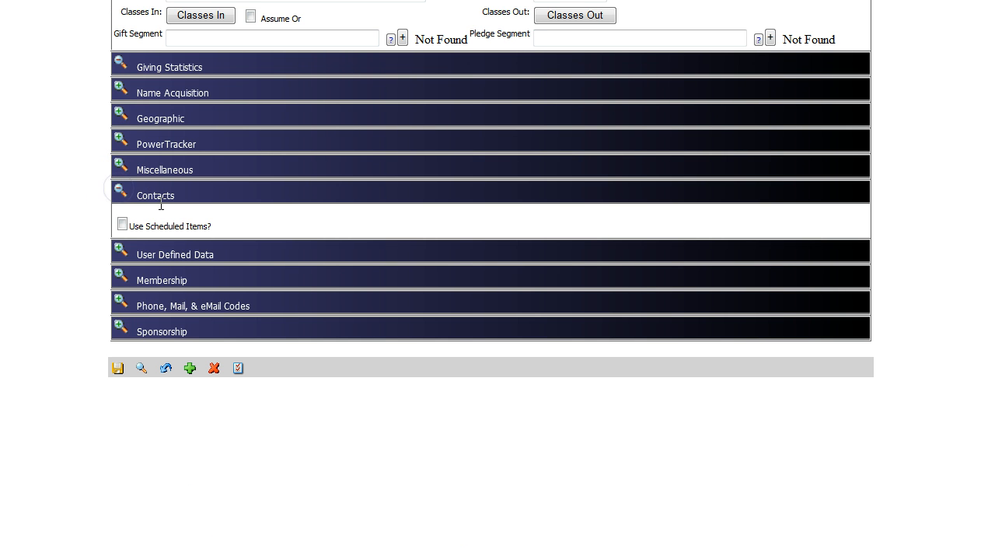
{"action": "left_click", "coordinate": [122, 224]}
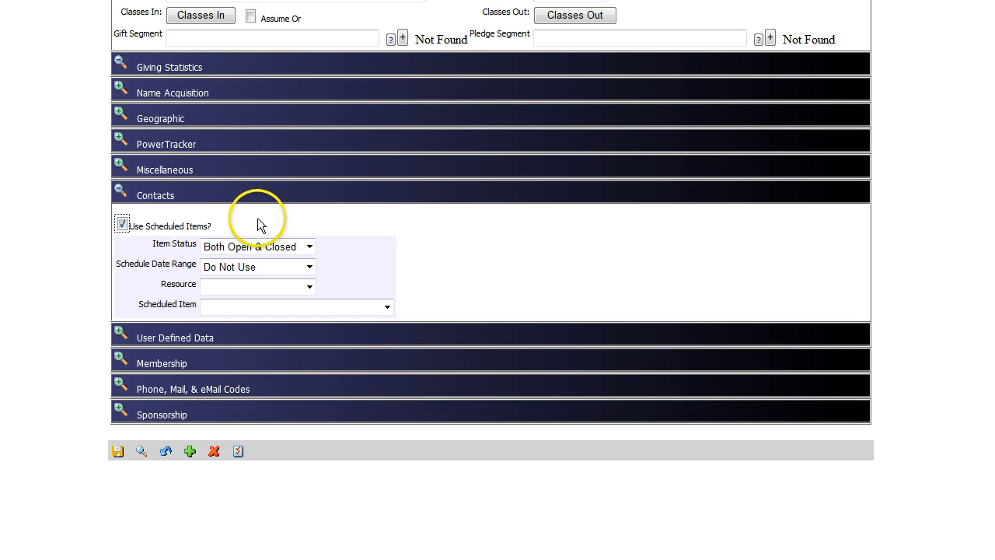
{"action": "left_click", "coordinate": [122, 224]}
{"action": "left_click", "coordinate": [120, 190]}
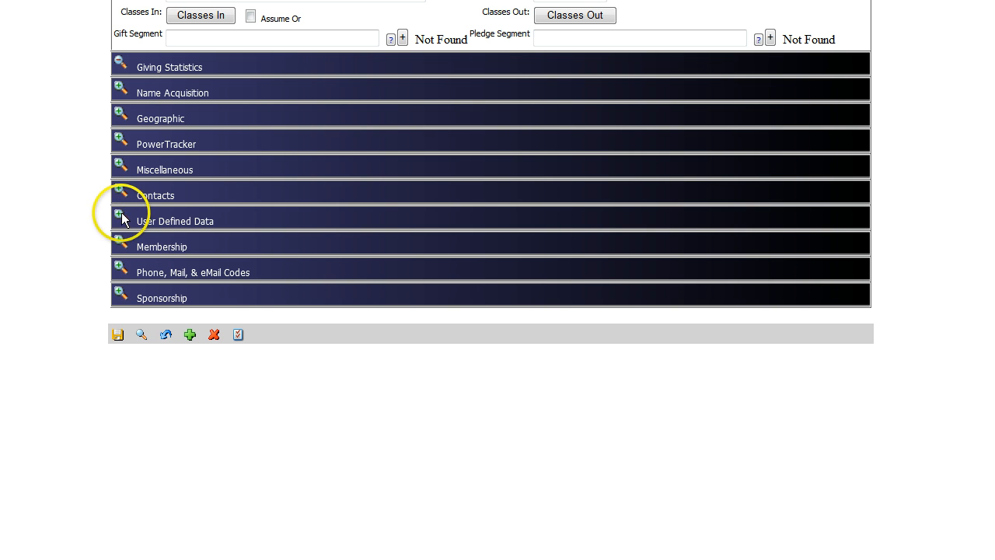
Step: Expand the User Defined Data section and enable Use User Data
{"action": "left_click", "coordinate": [121, 214]}
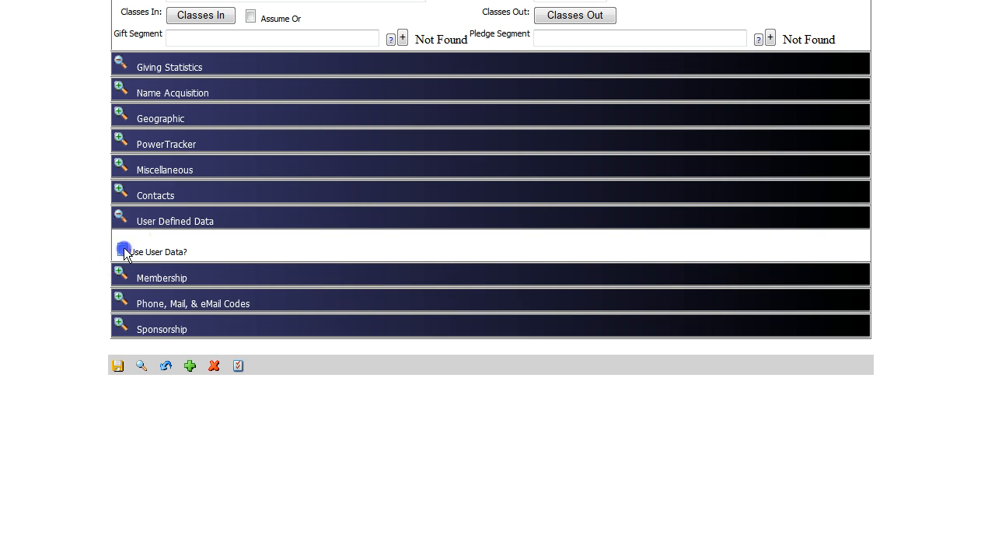
{"action": "left_click", "coordinate": [123, 248]}
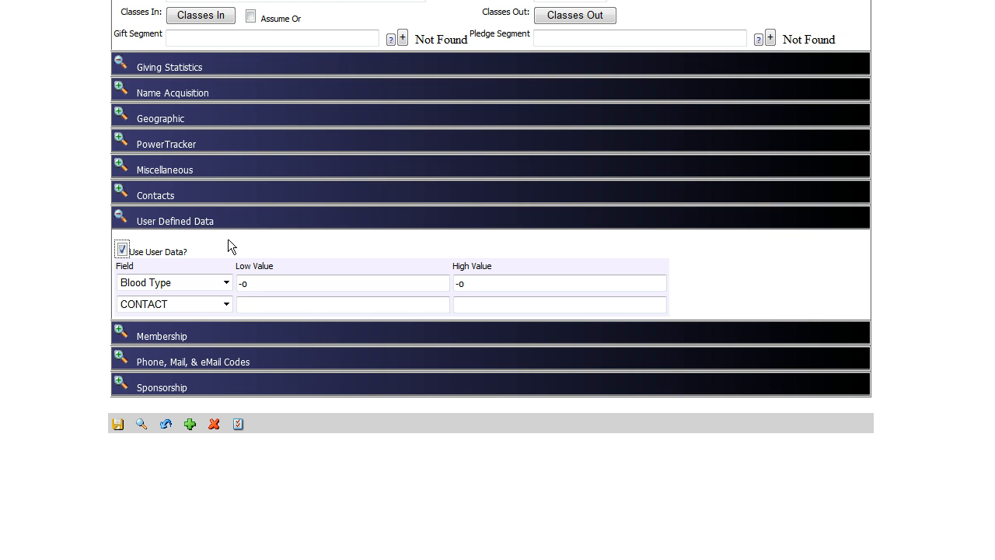
Step: Set both the low value and the high value of the Blood Type user field to O Negative
{"action": "left_click", "coordinate": [249, 283]}
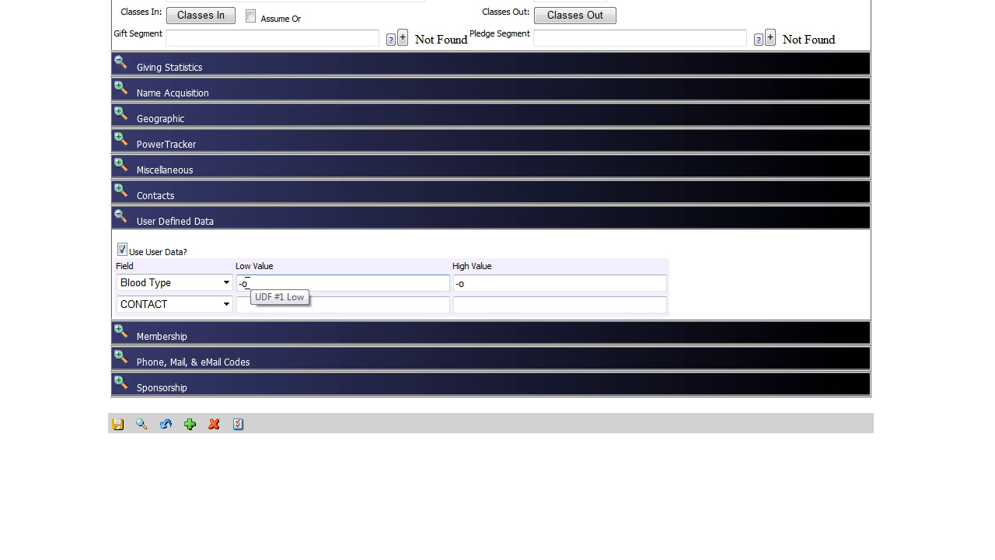
{"action": "double_click", "coordinate": [247, 283]}
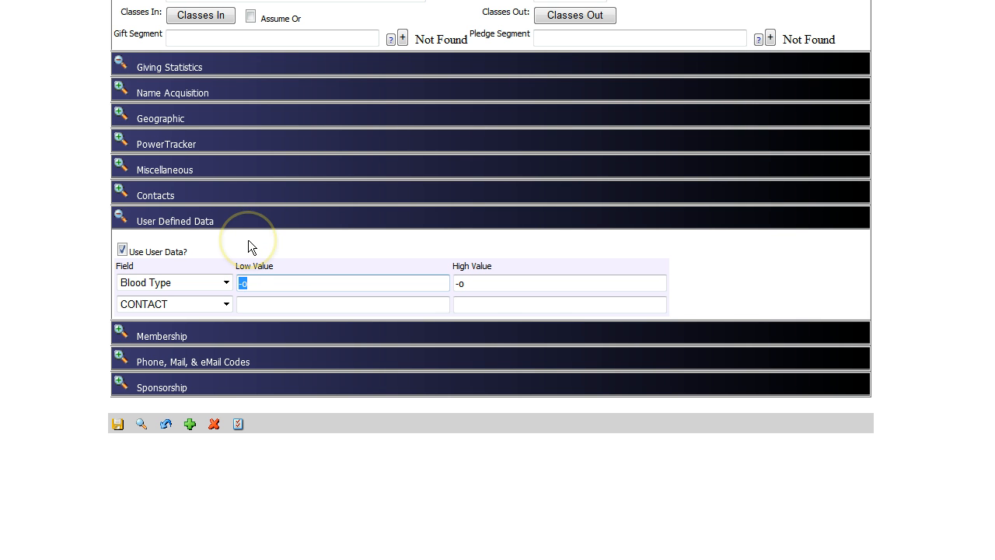
{"action": "left_click", "coordinate": [238, 263]}
{"action": "type", "text": "O"}
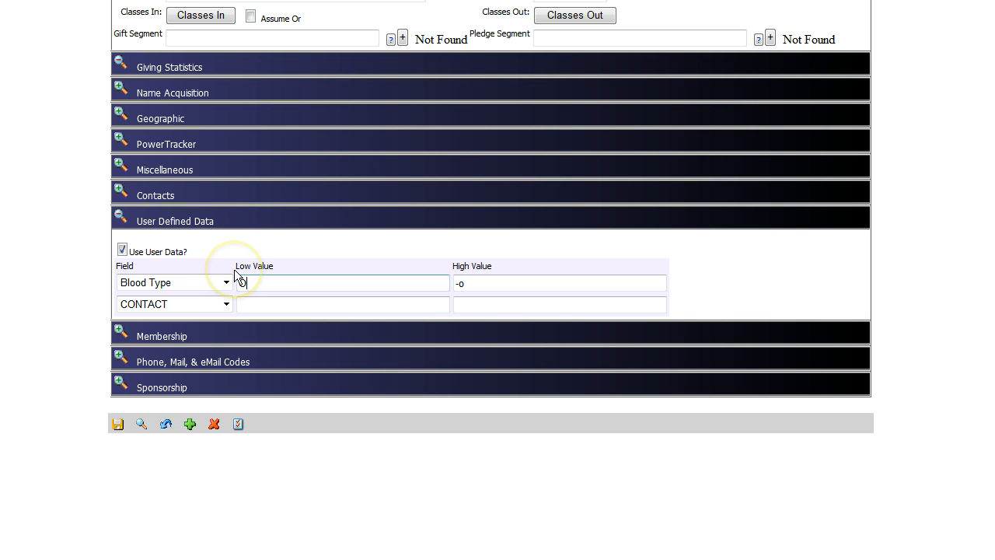
{"action": "type", "text": " Nega"}
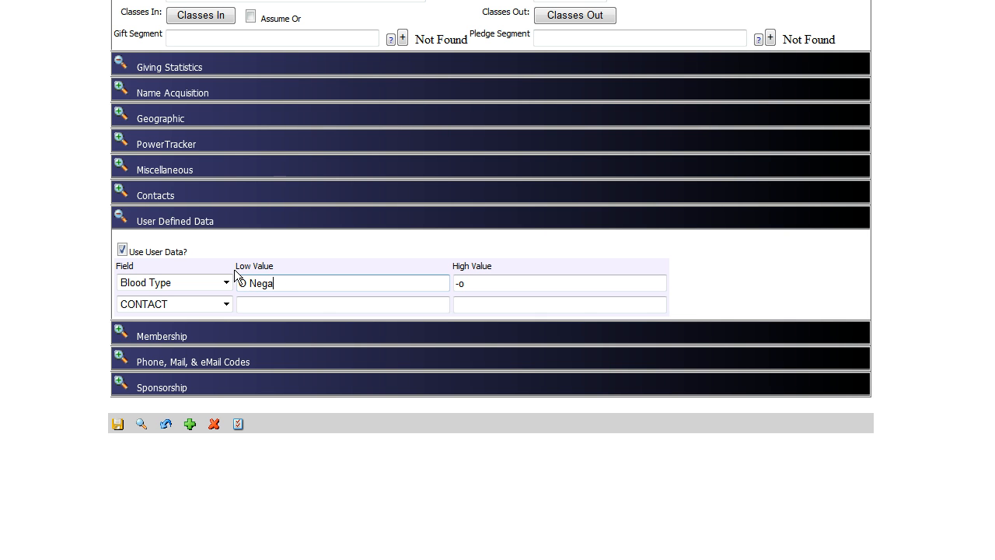
{"action": "type", "text": "tive"}
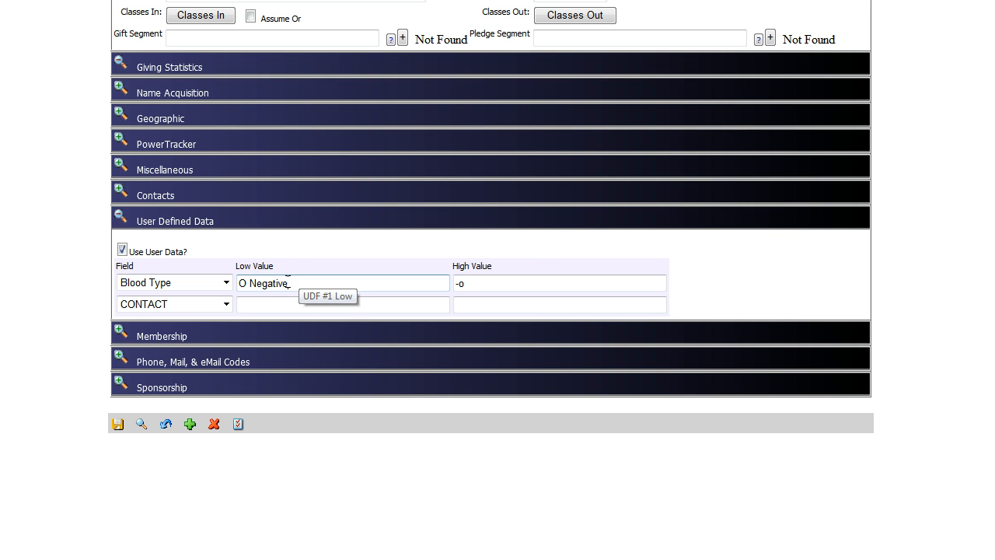
{"action": "double_click", "coordinate": [465, 283]}
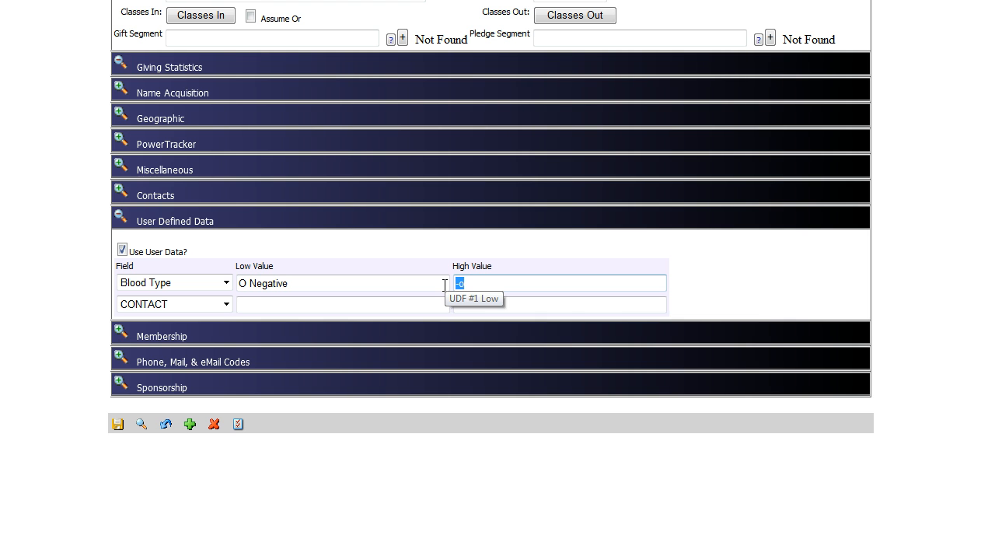
{"action": "type", "text": "O Negative"}
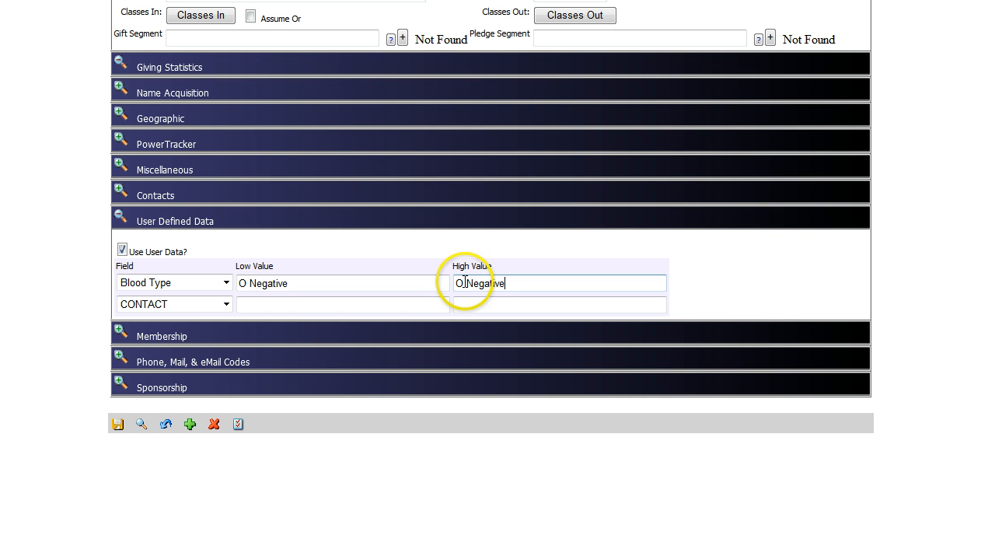
{"action": "left_click", "coordinate": [464, 283]}
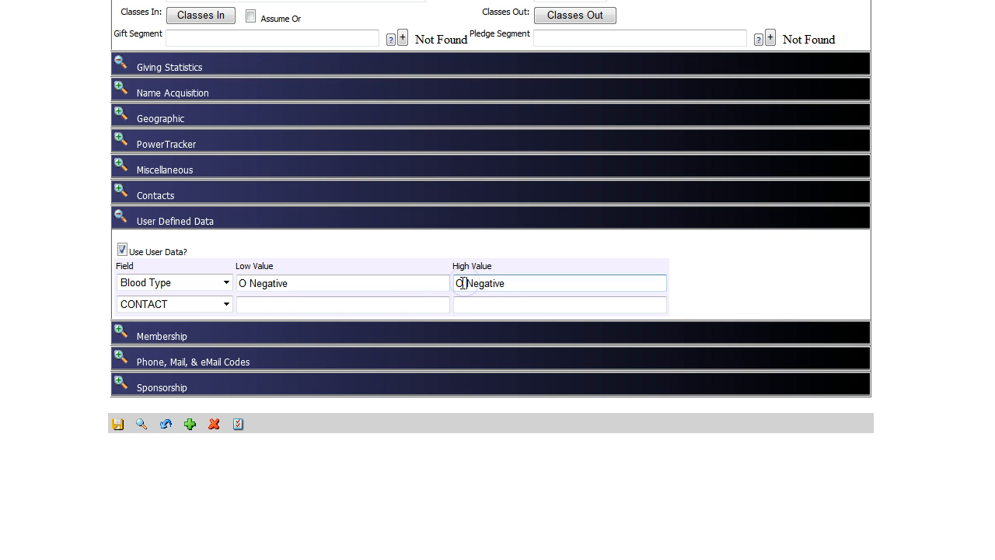
Step: Set the low value of the Blood Type user field to AB
{"action": "triple_click", "coordinate": [278, 284]}
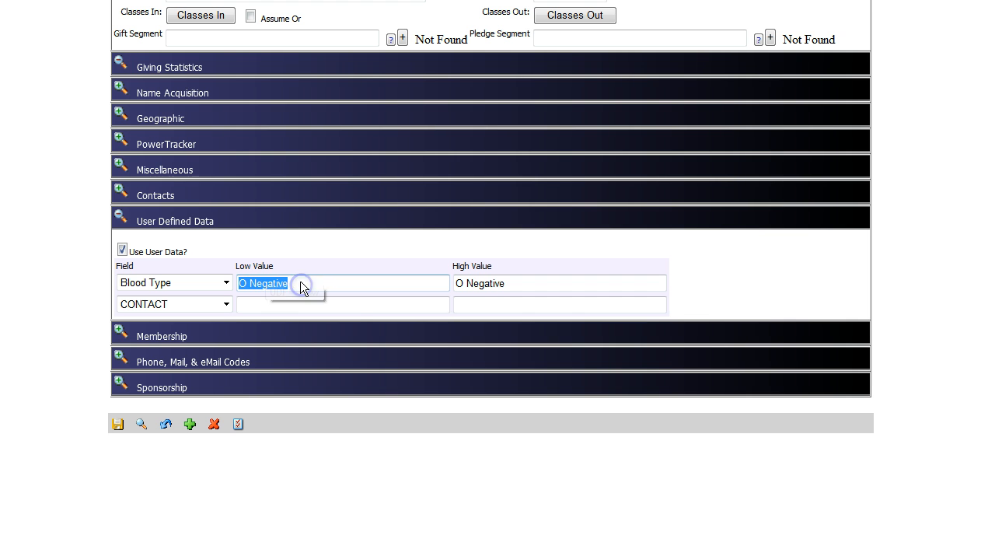
{"action": "type", "text": "AB"}
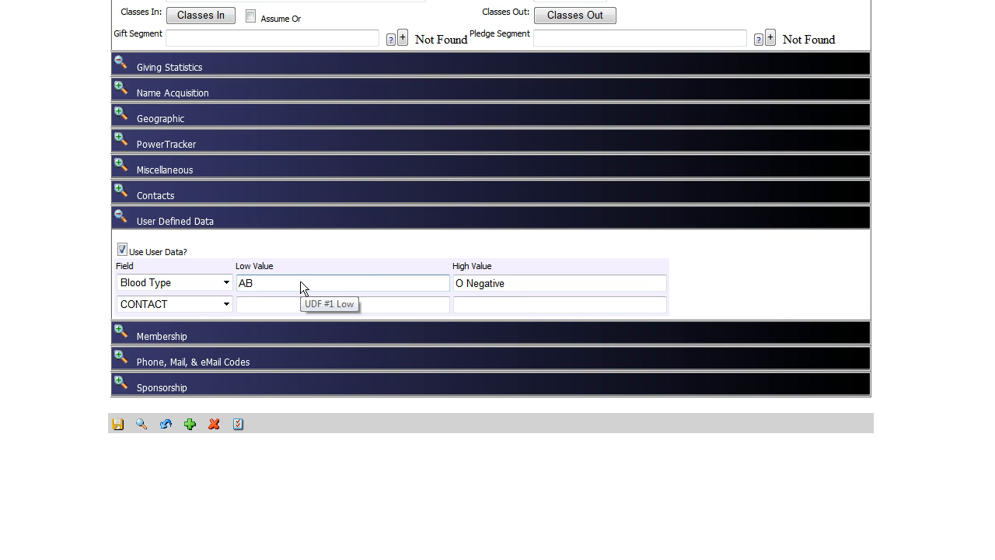
{"action": "left_click", "coordinate": [320, 284]}
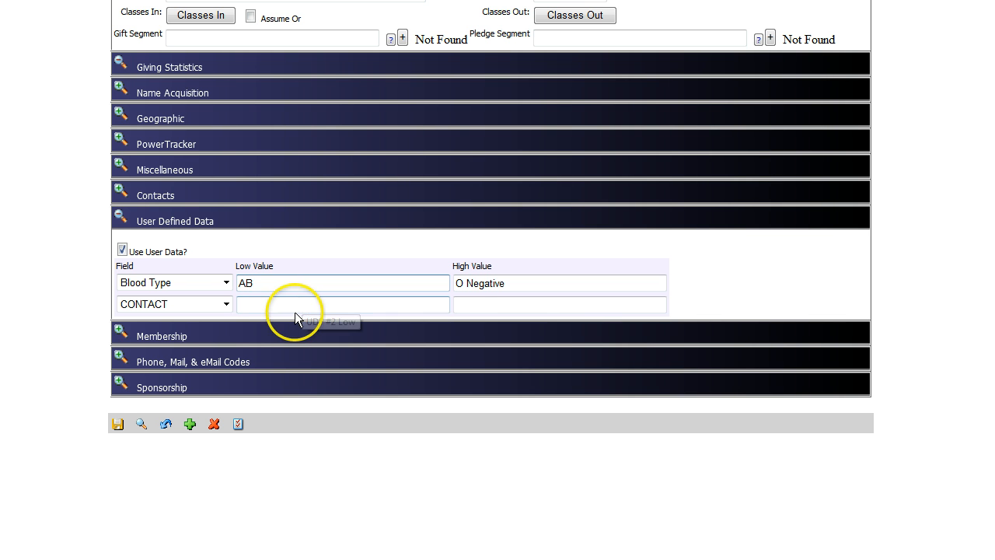
Step: Choose Thank You Calls as the second user data field and place the cursor in its low value
{"action": "left_click", "coordinate": [225, 304]}
{"action": "left_click", "coordinate": [224, 304]}
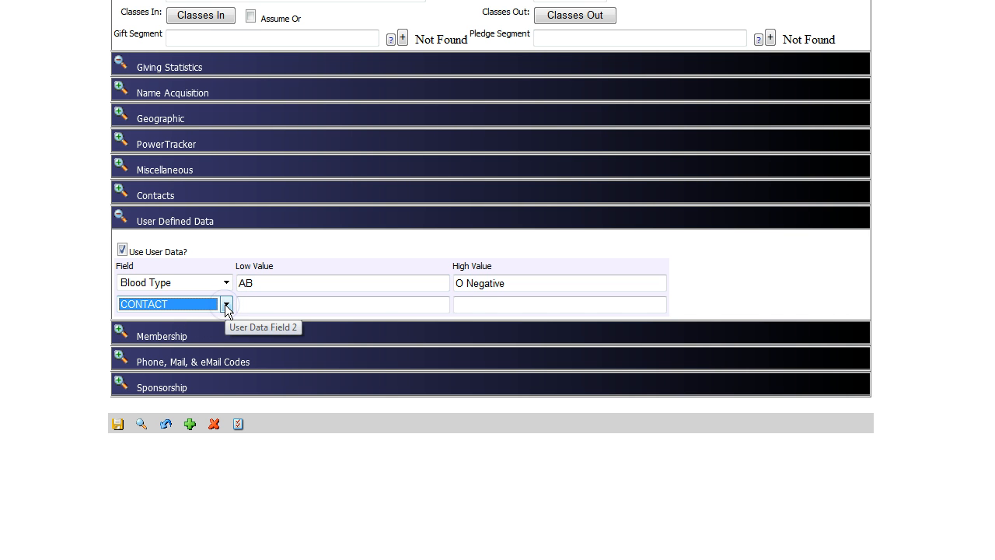
{"action": "left_click", "coordinate": [224, 304]}
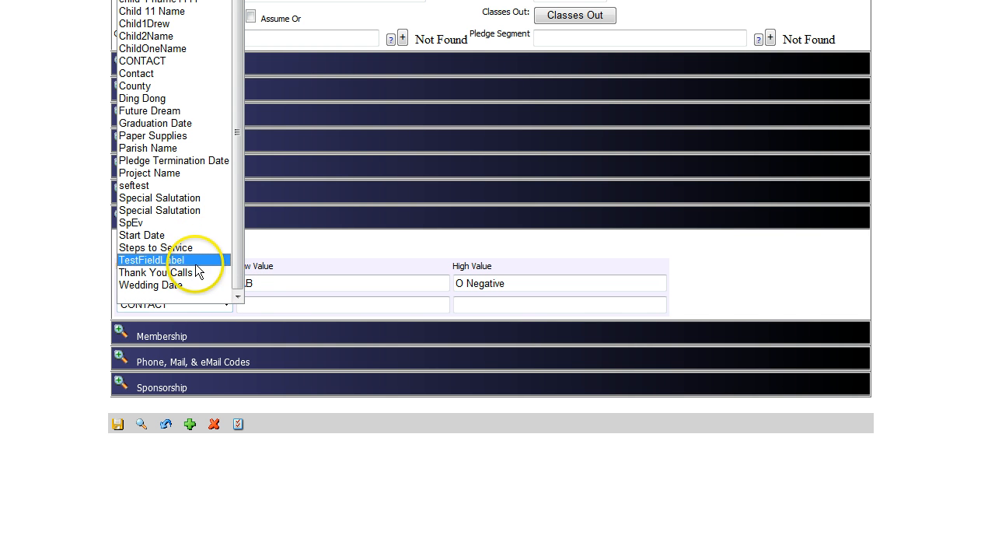
{"action": "left_click", "coordinate": [195, 268]}
{"action": "left_click", "coordinate": [242, 304]}
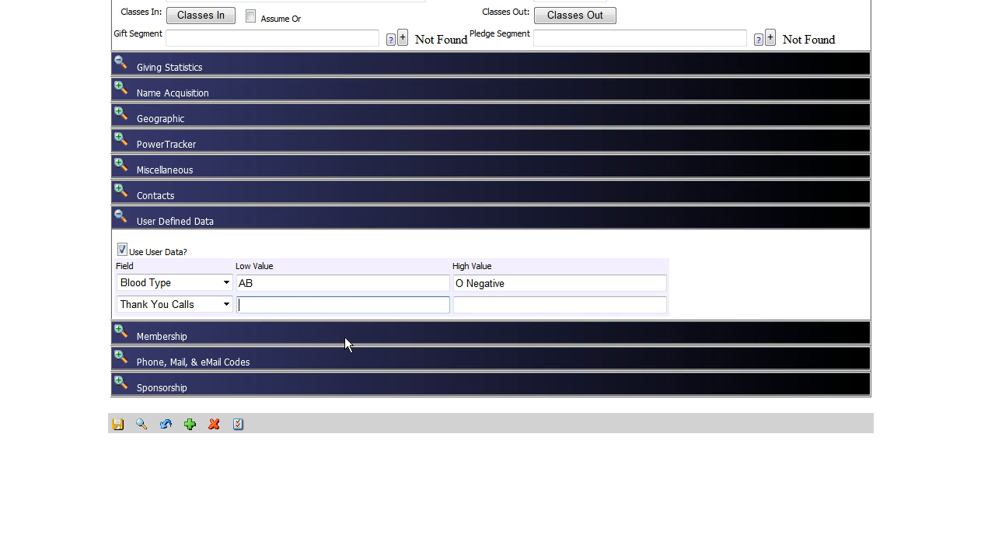
Step: Turn off Use User Data and collapse the User Defined Data section
{"action": "left_click", "coordinate": [122, 250]}
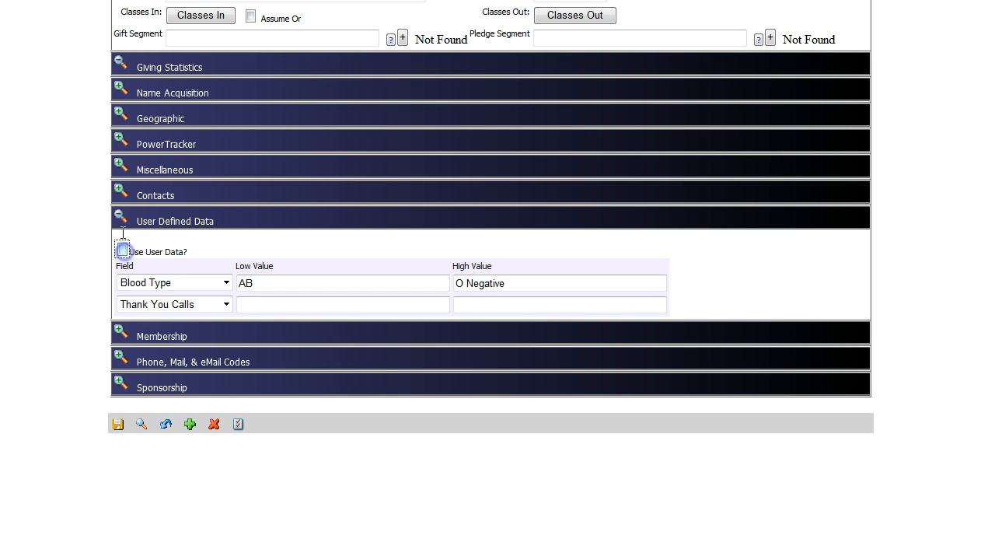
{"action": "left_click", "coordinate": [119, 214]}
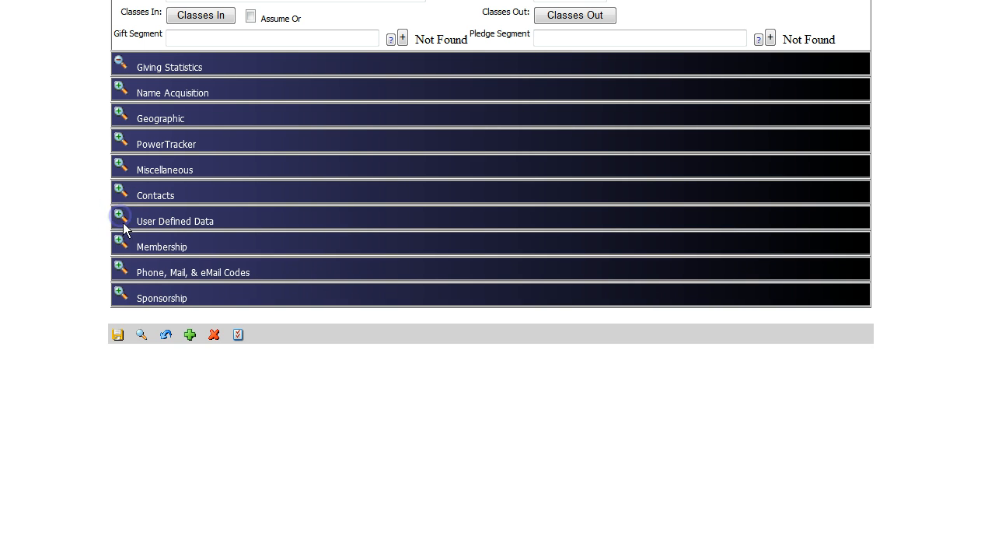
Step: View the filters in the Membership and the Phone, Mail, & eMail Codes sections, and collapse both
{"action": "left_click", "coordinate": [121, 241]}
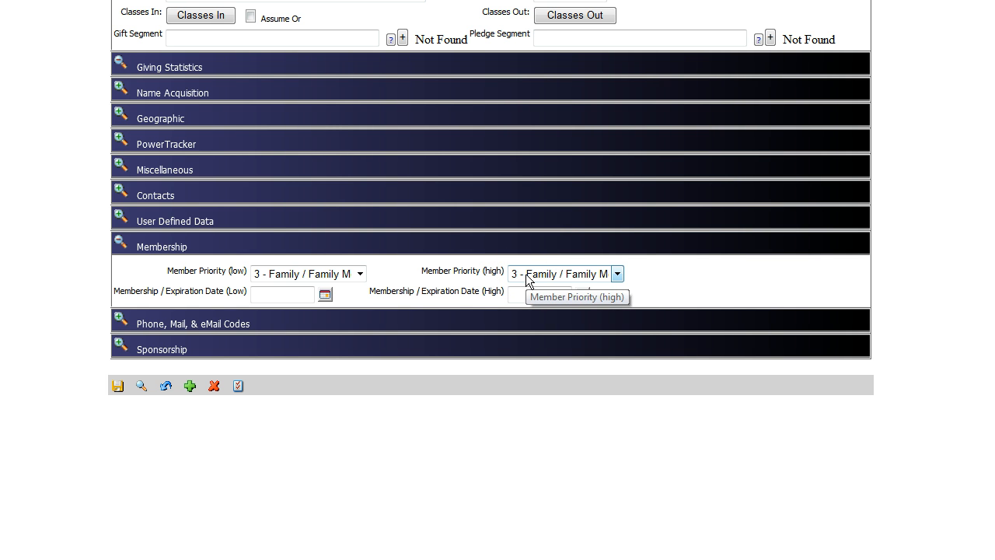
{"action": "left_click", "coordinate": [651, 281]}
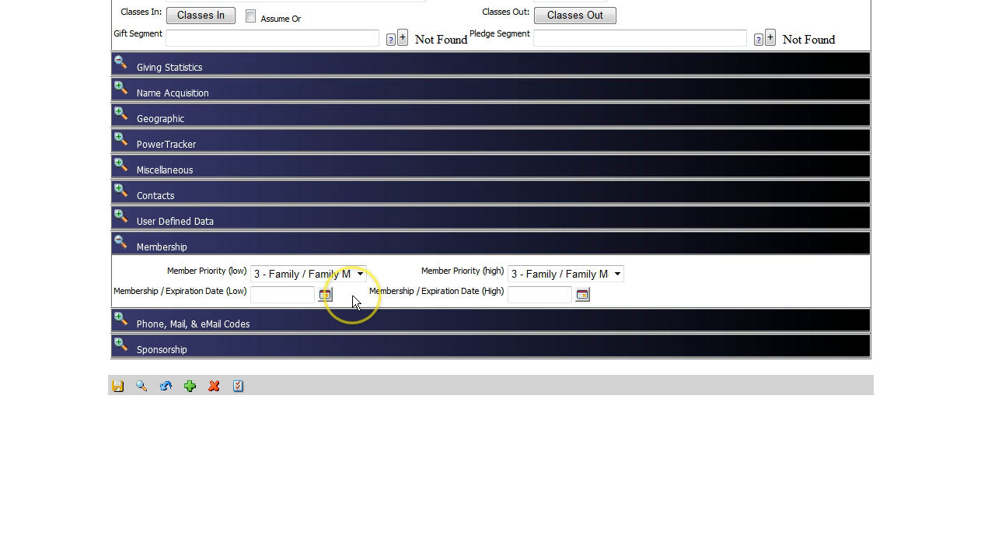
{"action": "left_click", "coordinate": [119, 243]}
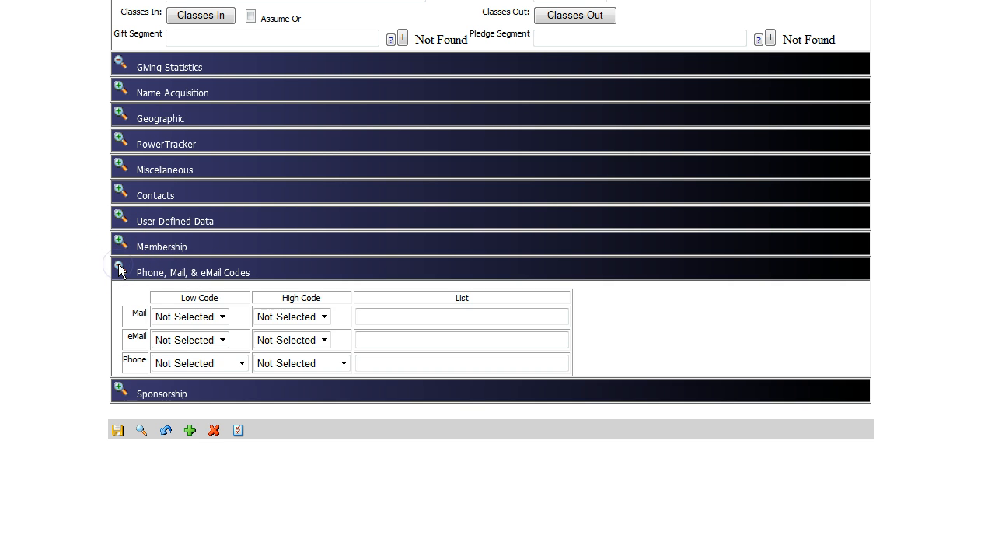
{"action": "left_click", "coordinate": [118, 264]}
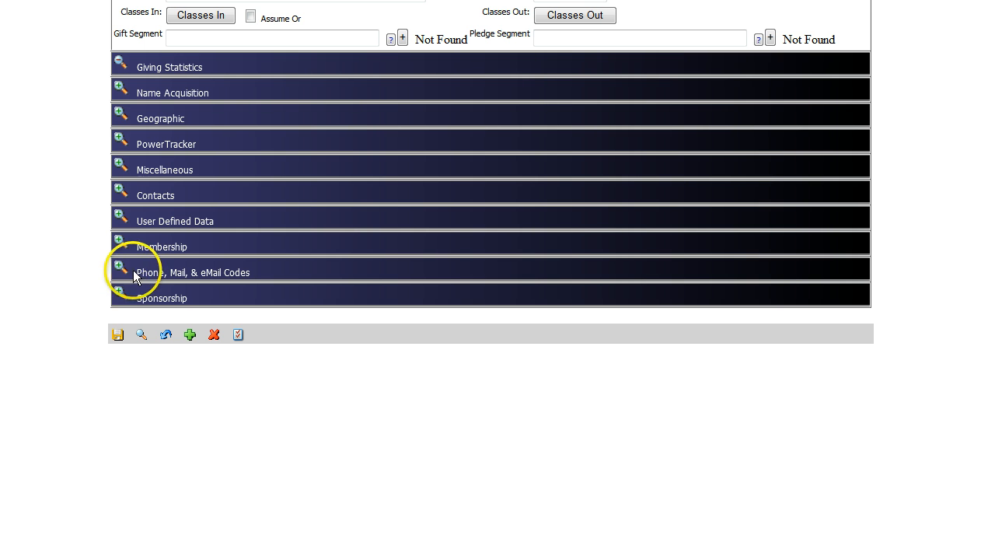
Step: Expand the Sponsorship section and enable Use Sponsorship Pledge to show its filters
{"action": "left_click", "coordinate": [119, 293]}
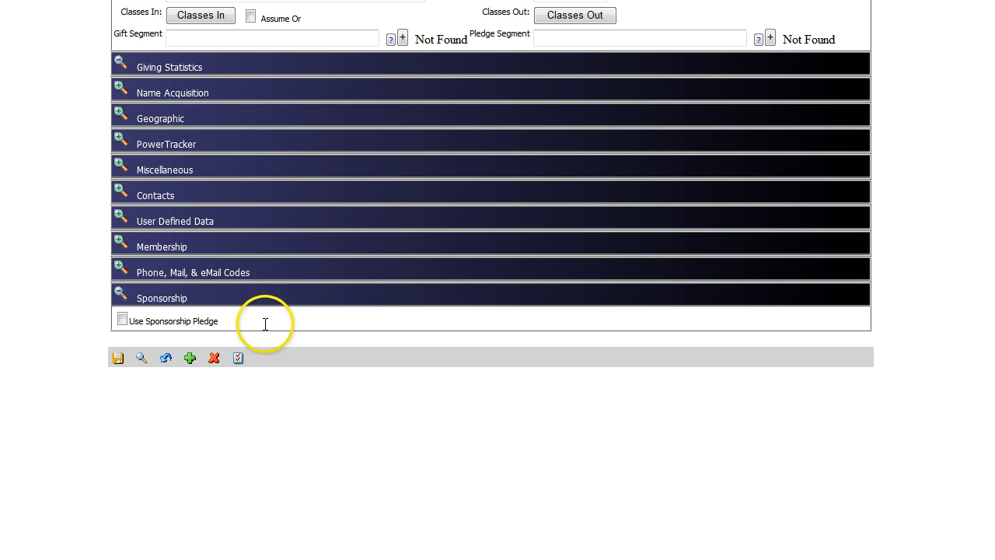
{"action": "left_click", "coordinate": [122, 321]}
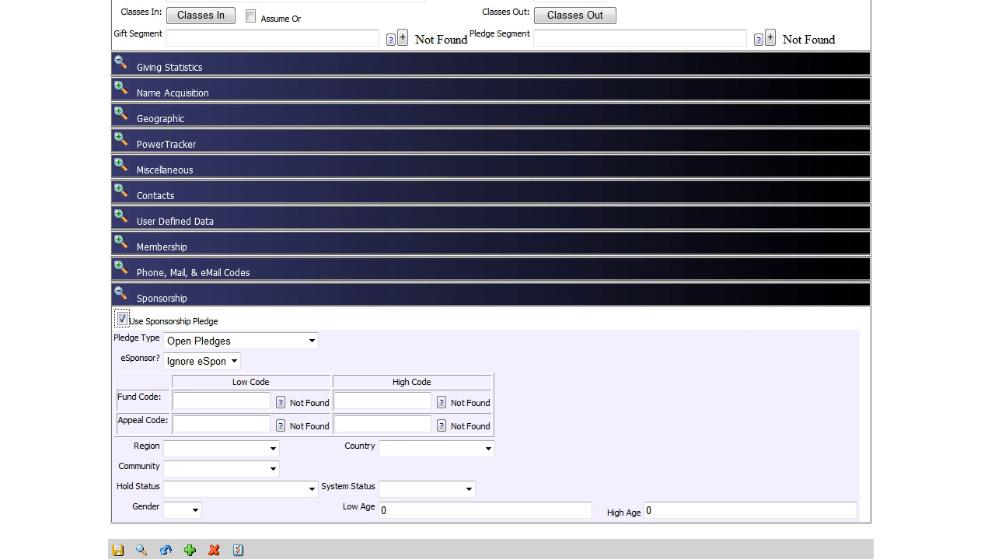
{"action": "scroll", "coordinate": [849, 247], "scroll_direction": "down", "scroll_amount": 3}
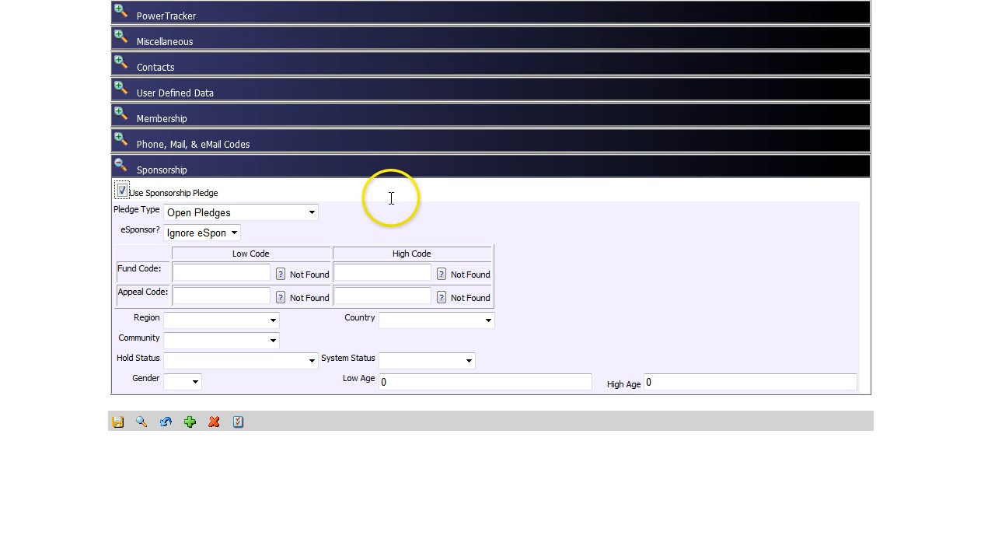
Step: Look through the sponsorship Pledge Type options and set the Pledge Type to Closed Pleges
{"action": "left_click", "coordinate": [310, 213]}
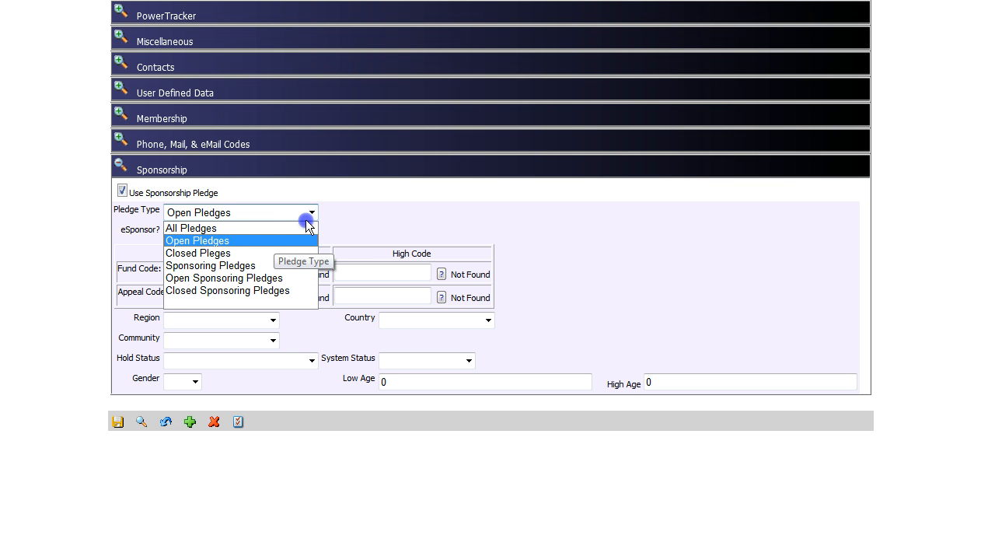
{"action": "left_click", "coordinate": [277, 239]}
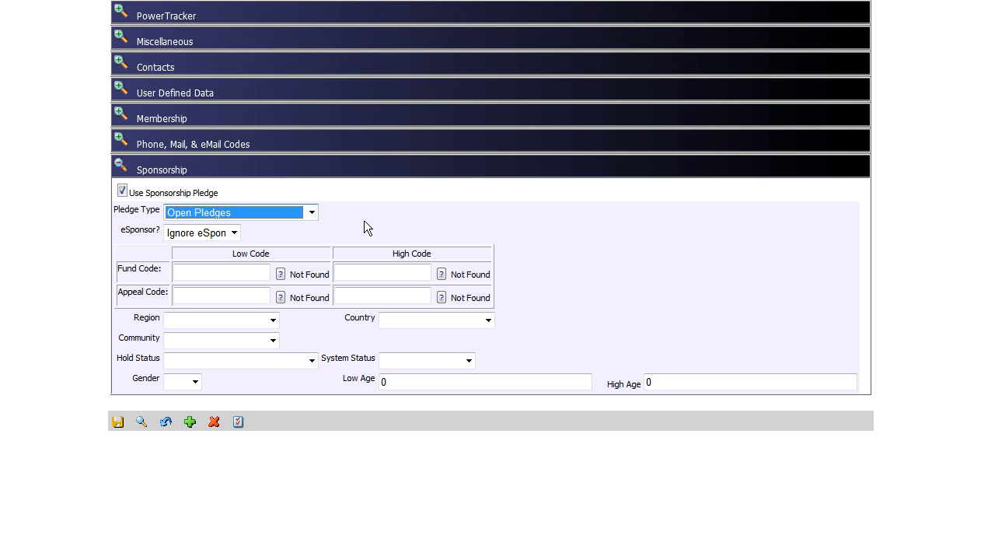
{"action": "left_click", "coordinate": [312, 212]}
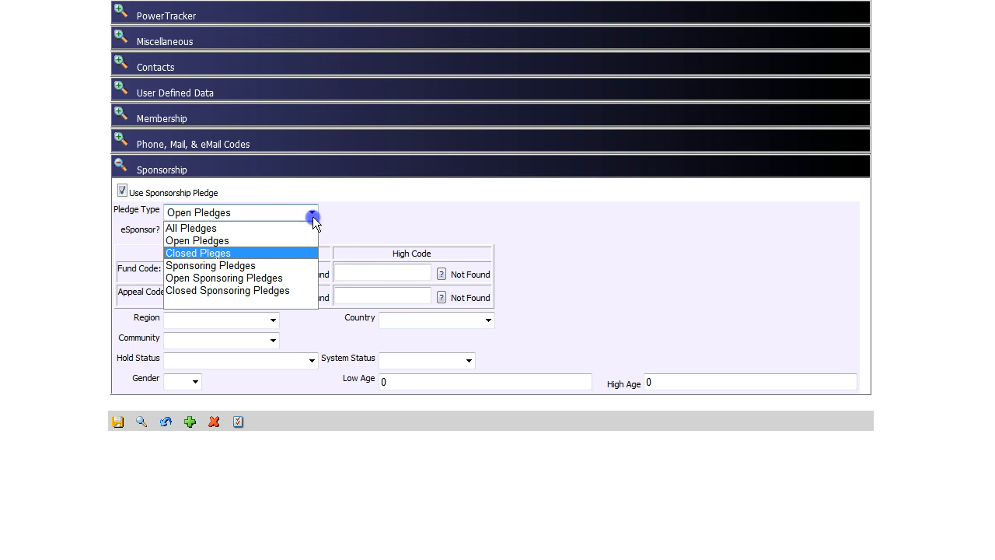
{"action": "left_click", "coordinate": [289, 252]}
{"action": "left_click", "coordinate": [311, 212]}
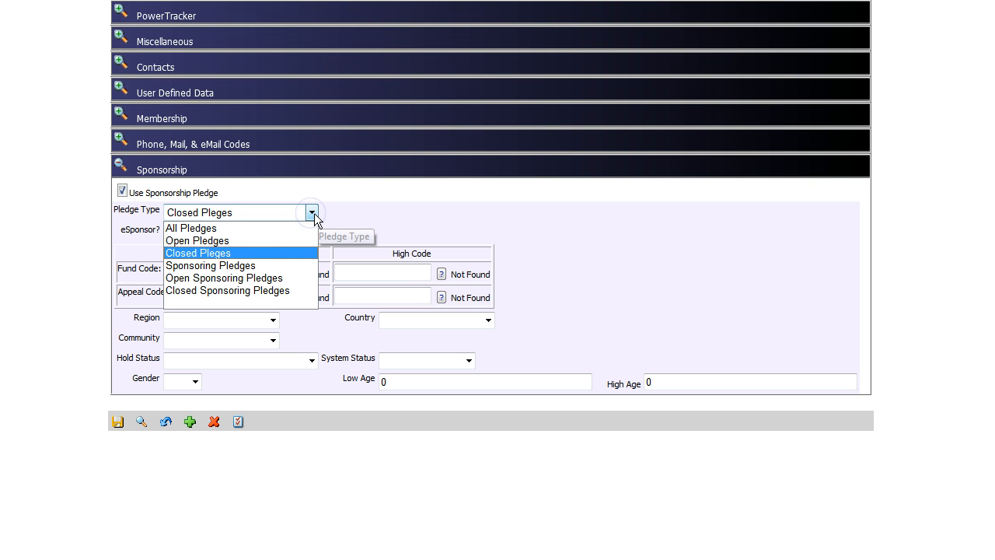
{"action": "left_click", "coordinate": [335, 219]}
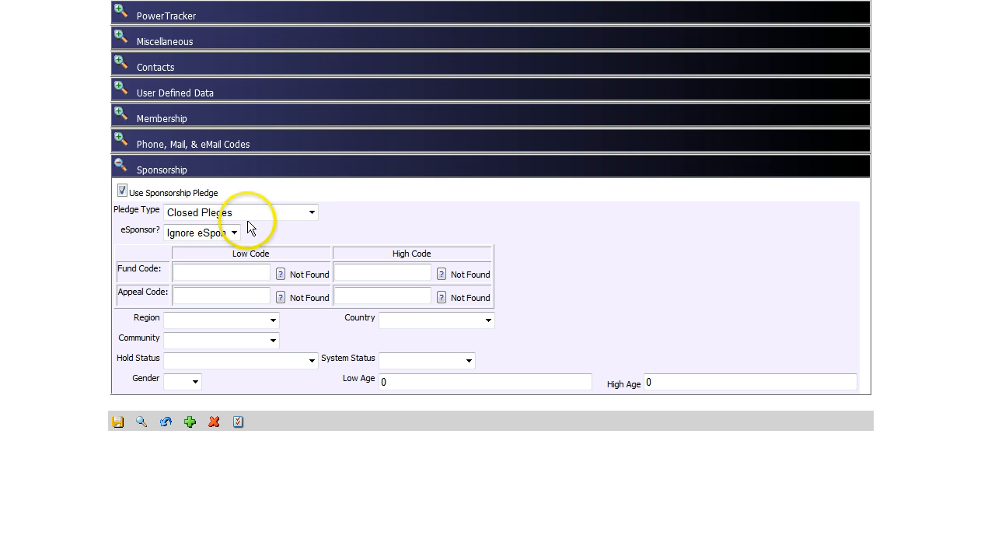
Step: Turn off Use Sponsorship Pledge and collapse the Sponsorship section
{"action": "left_click", "coordinate": [122, 191]}
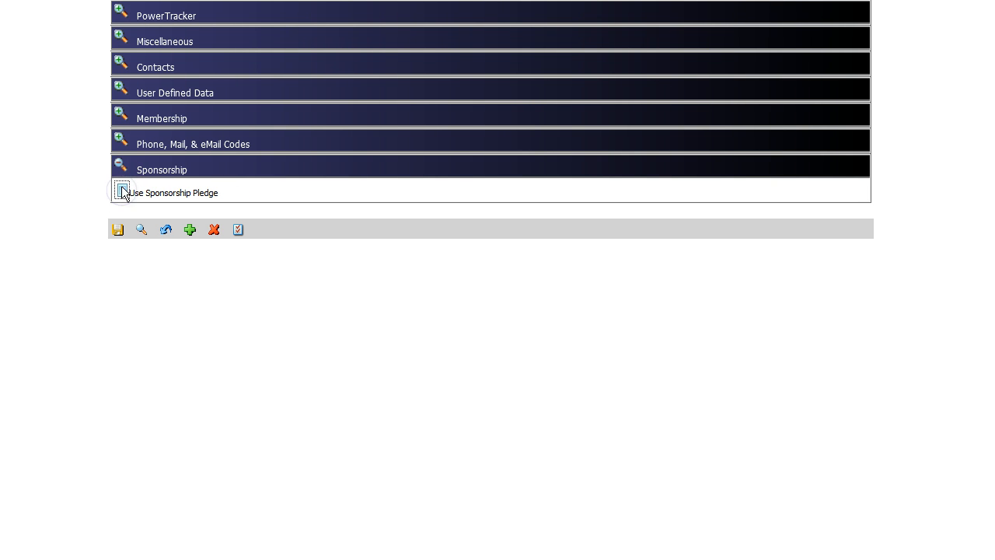
{"action": "left_click", "coordinate": [121, 162]}
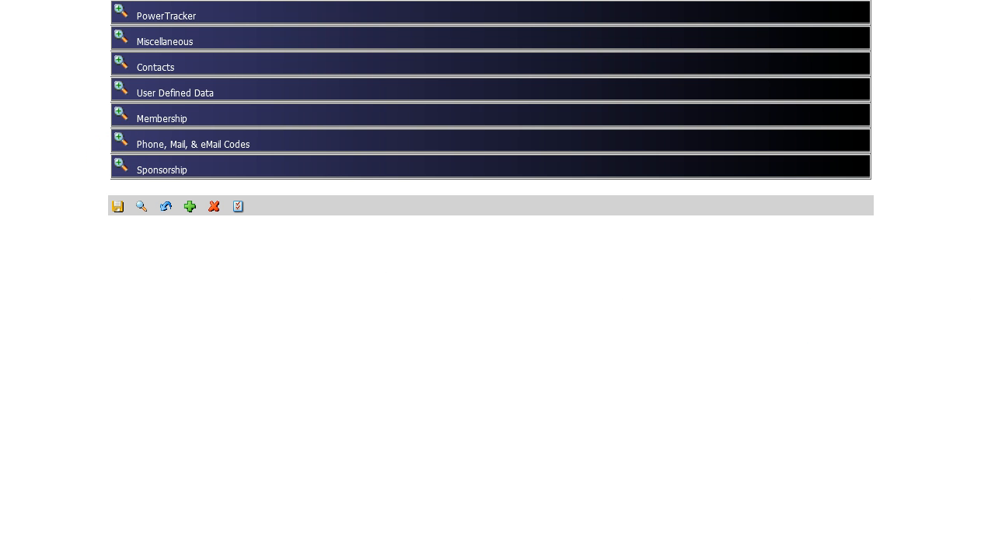
{"action": "scroll", "coordinate": [939, 183], "scroll_direction": "up", "scroll_amount": 4}
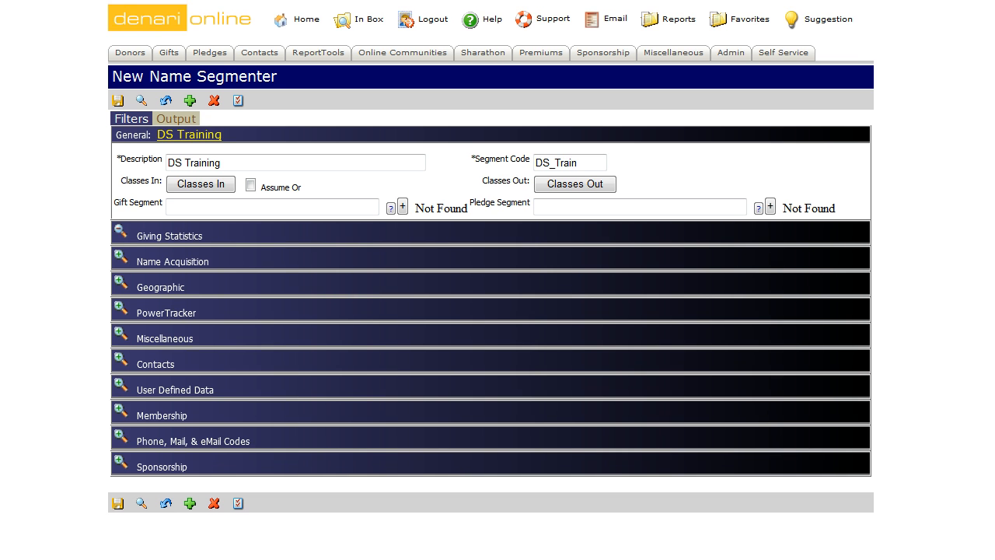